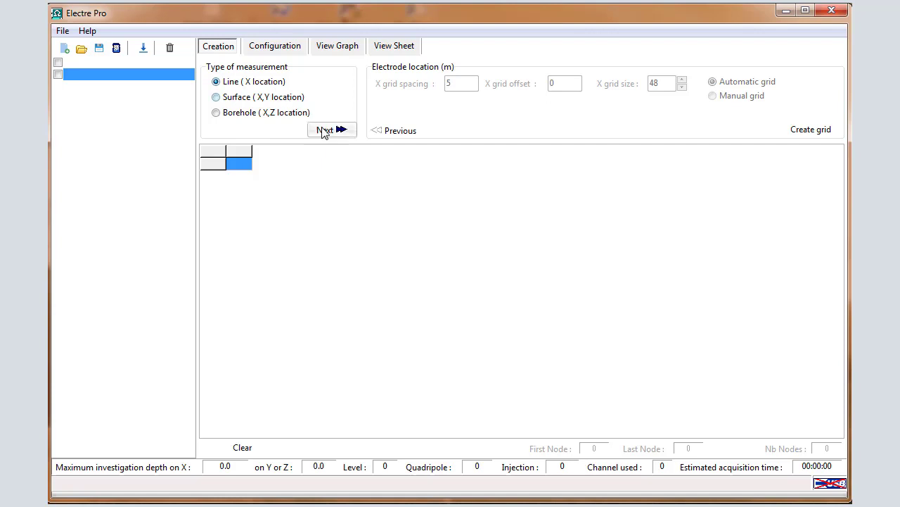
Step: Create an automatic electrode grid for a Line (X location) measurement with 5 m spacing, 0 offset and size 48
left_click(323, 131)
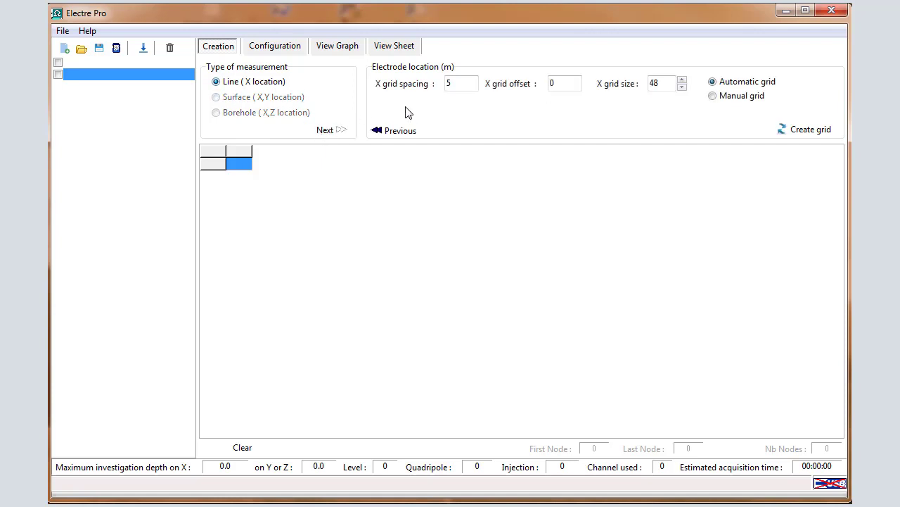
left_click(460, 85)
left_click(667, 85)
left_click(572, 84)
left_click(811, 131)
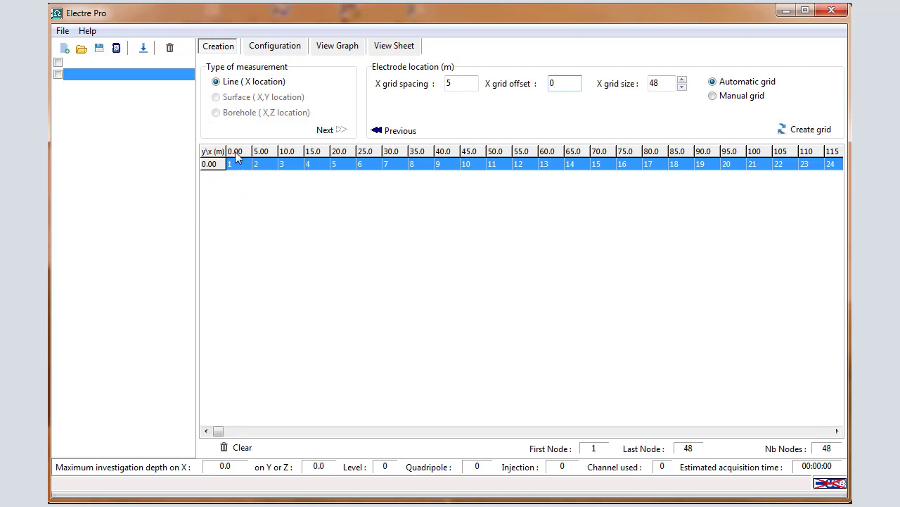
left_click(819, 432)
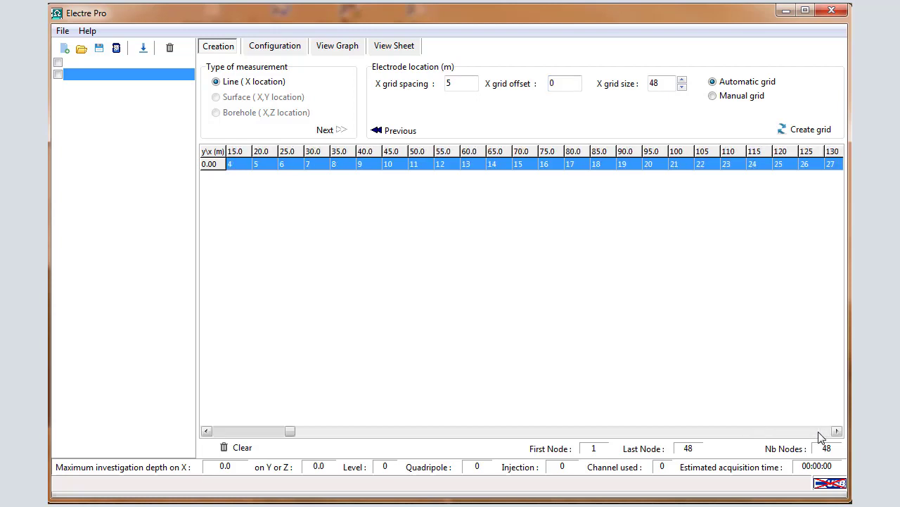
left_click(819, 431)
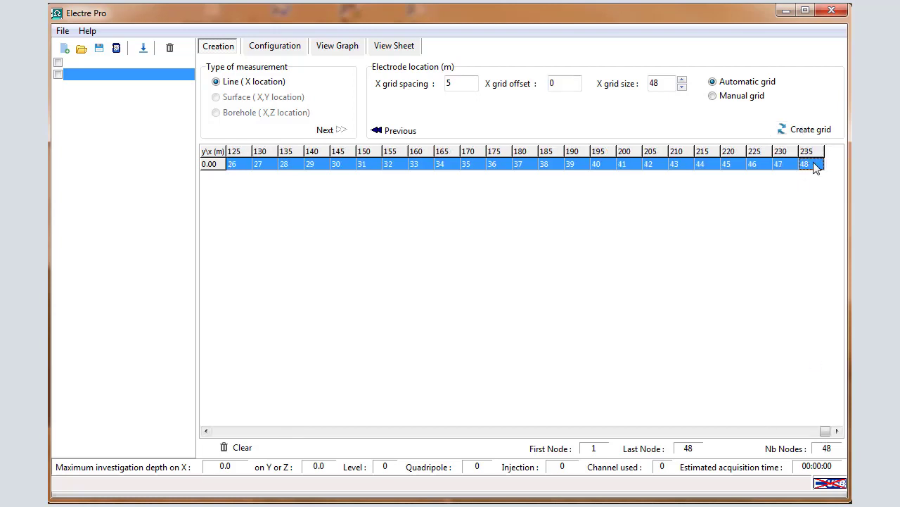
left_click_drag(825, 431, 207, 455)
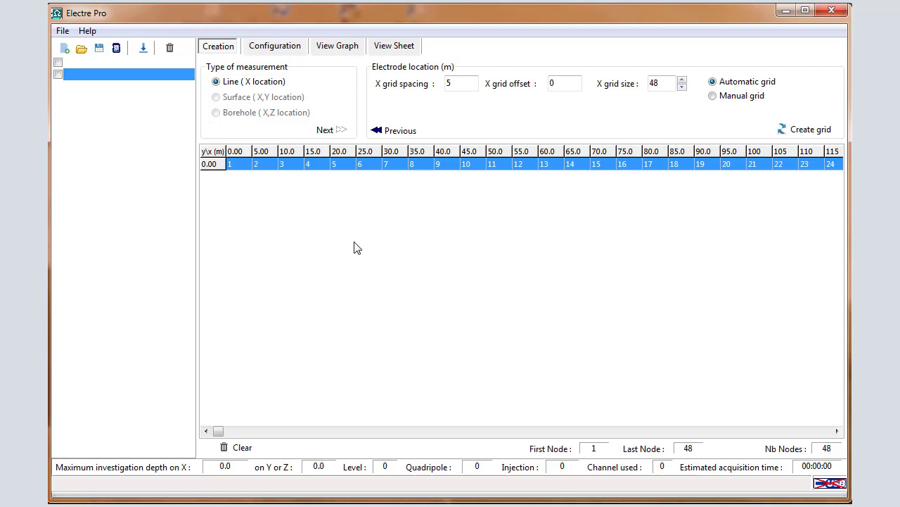
Step: In the configuration, name the Syscal sequence PP48 and choose the complete pole-pole electrode array
left_click(275, 46)
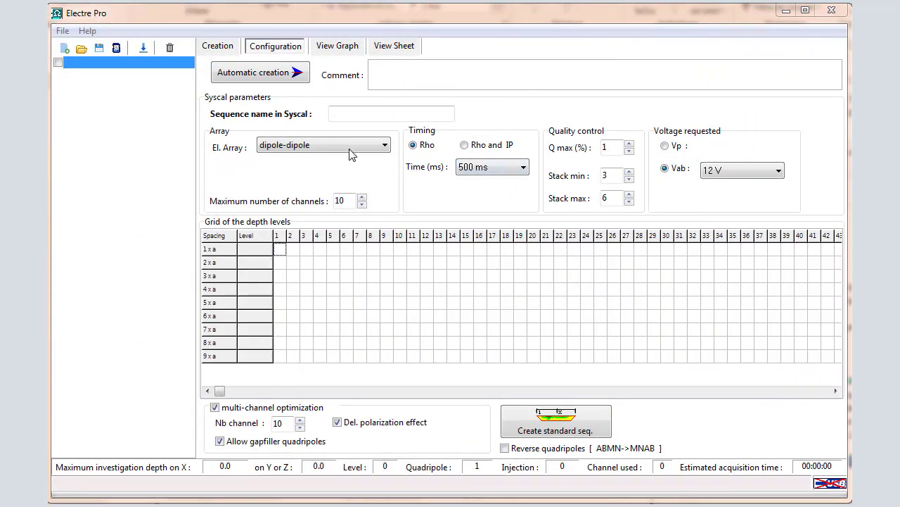
left_click(344, 113)
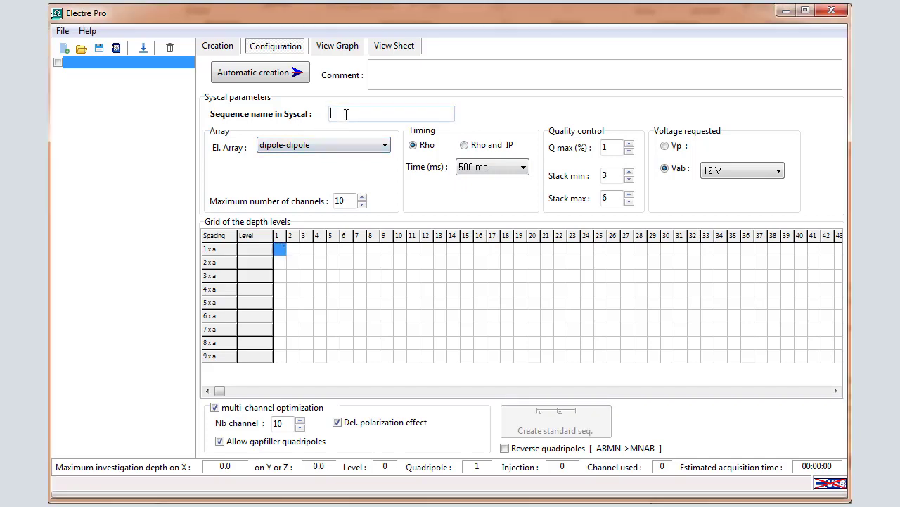
type("PP4B")
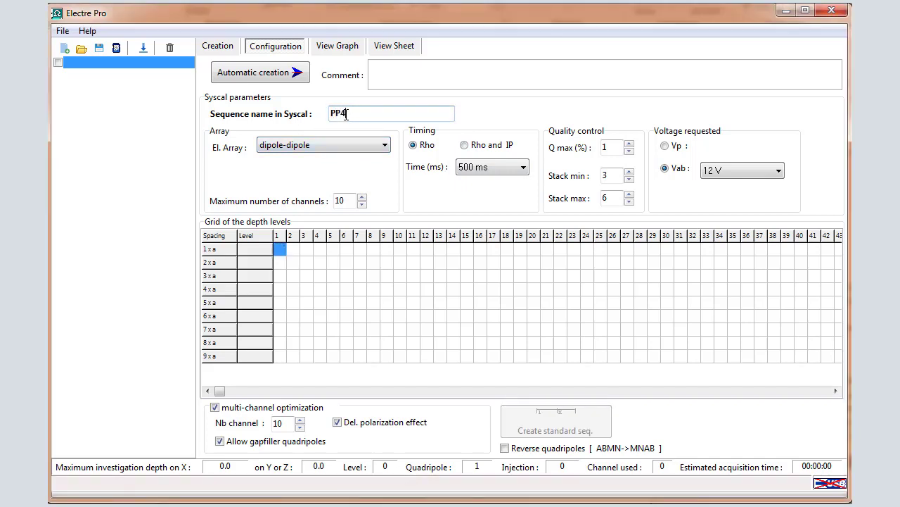
left_click(385, 146)
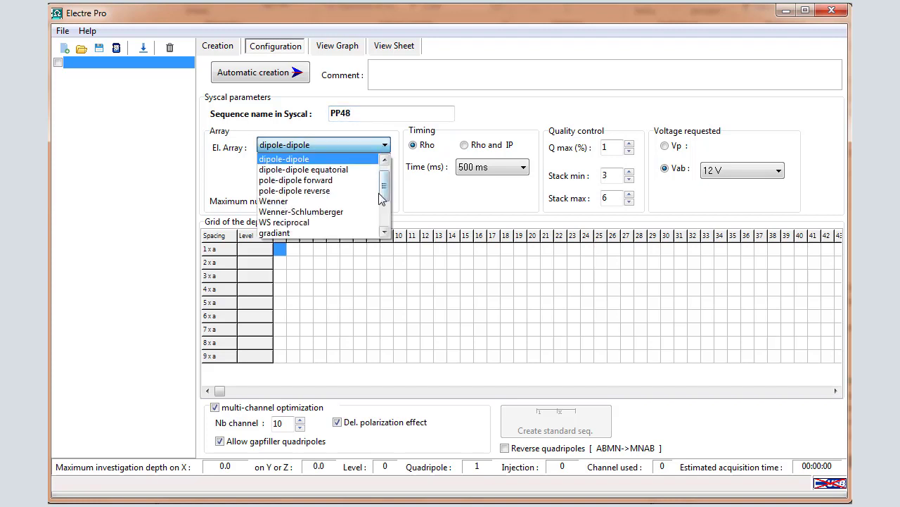
left_click(384, 232)
left_click(385, 232)
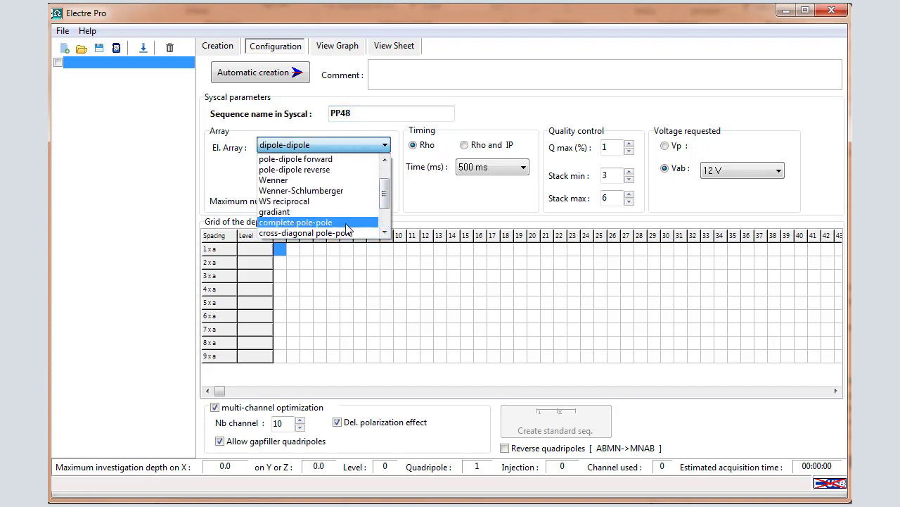
left_click(347, 222)
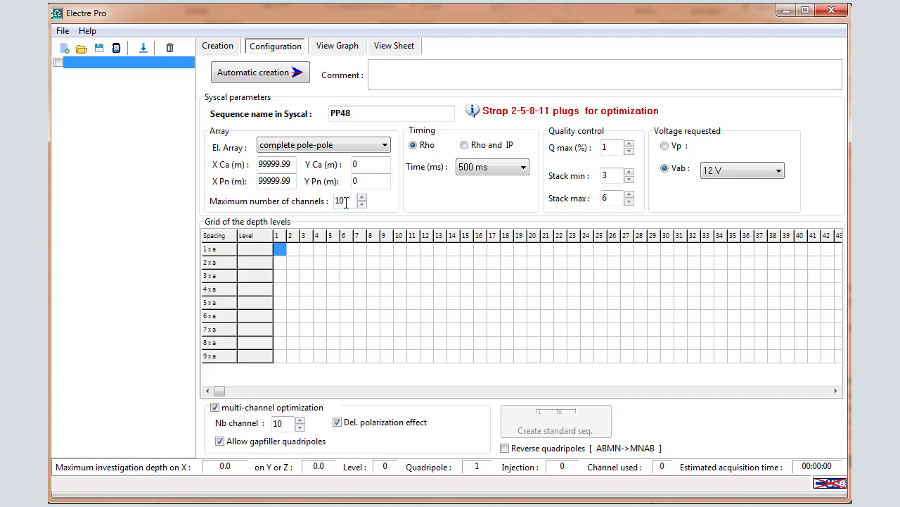
Step: Set the maximum number of channels for the array to 10
mouse_move(477, 117)
double_click(340, 200)
type("2")
key("BackSpace")
type("10")
Step: Keep the quality control at Q max 1 %, stack min 3 and stack max 6, and request a Vab of 800 V
left_click(614, 198)
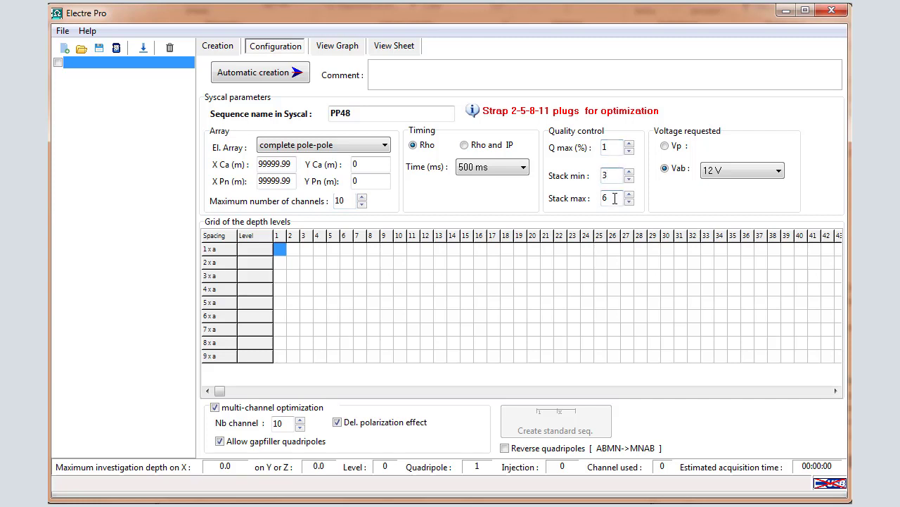
left_click(612, 149)
left_click(614, 176)
left_click(614, 199)
left_click(771, 174)
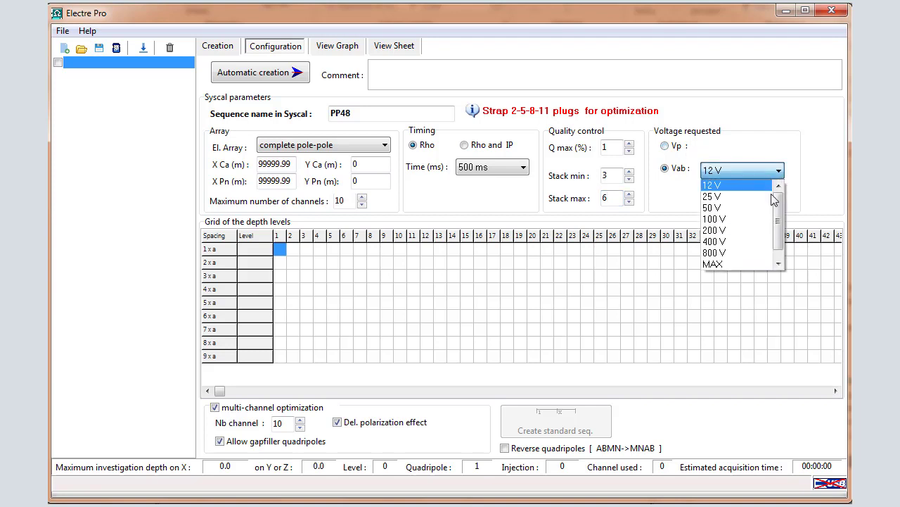
left_click(750, 254)
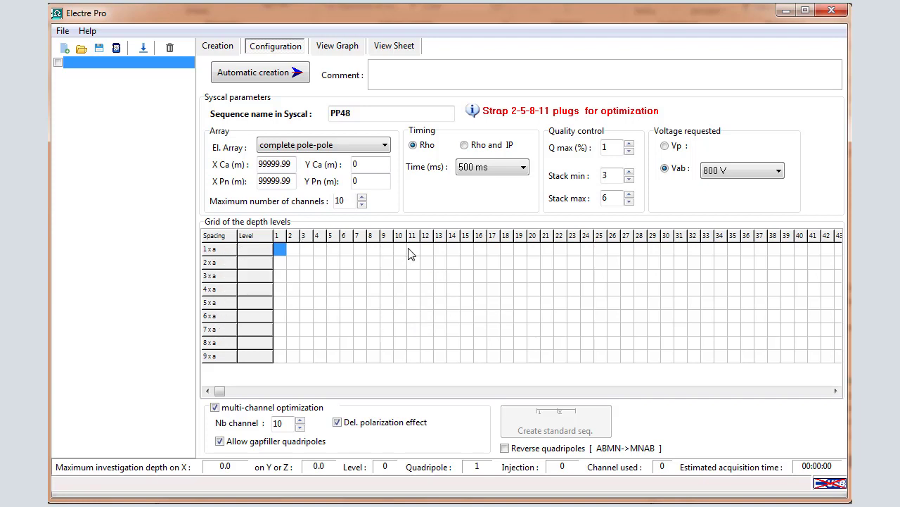
Step: Fill depth levels 1 to 47 in the 1 x a spacing row of the depth-level grid
left_click_drag(278, 249, 816, 250)
left_click(668, 253)
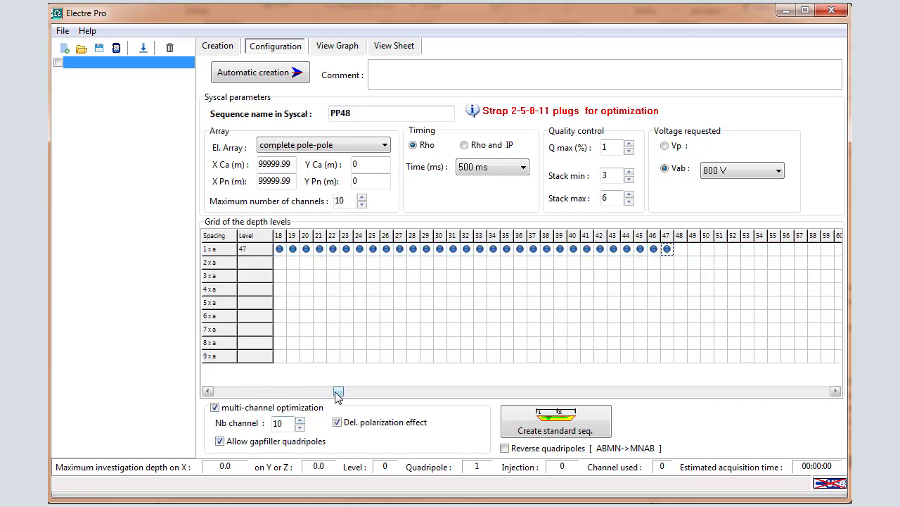
left_click_drag(338, 391, 208, 399)
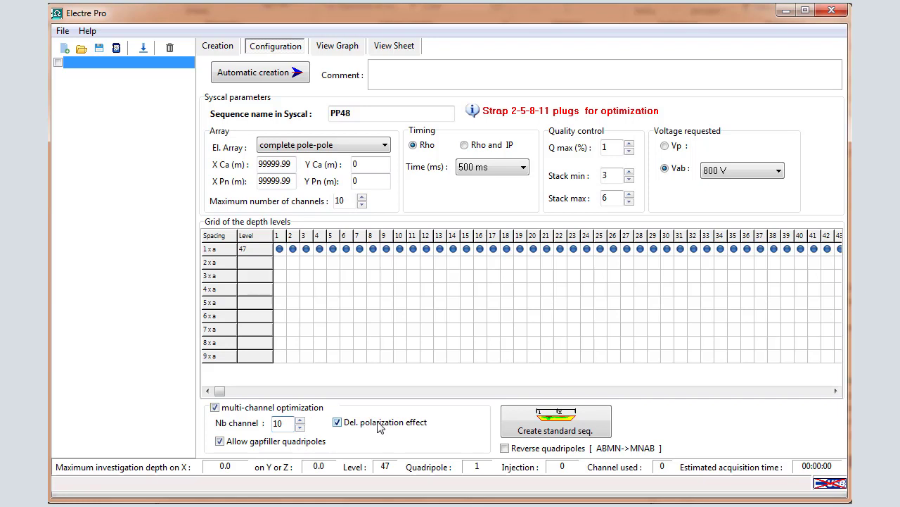
Step: Create the standard sequence with multi-channel optimization and save it on drive C: as PP48
left_click(590, 414)
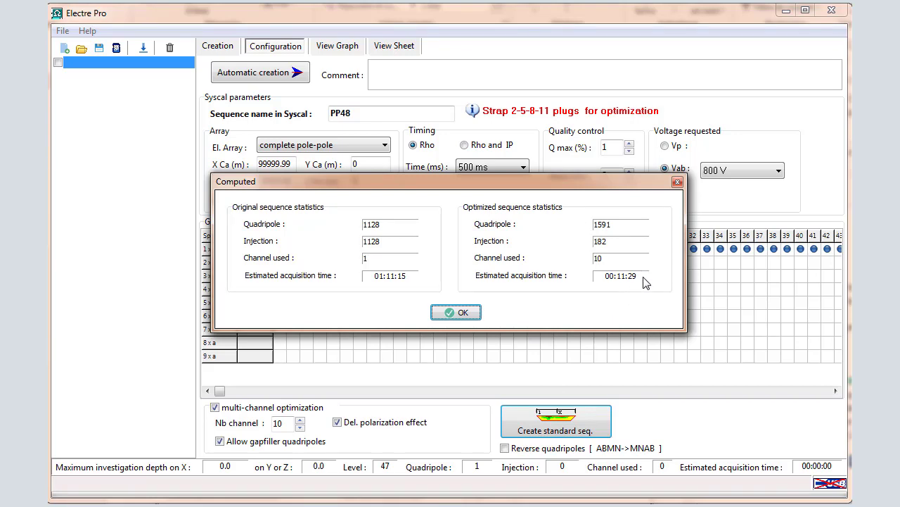
left_click(469, 316)
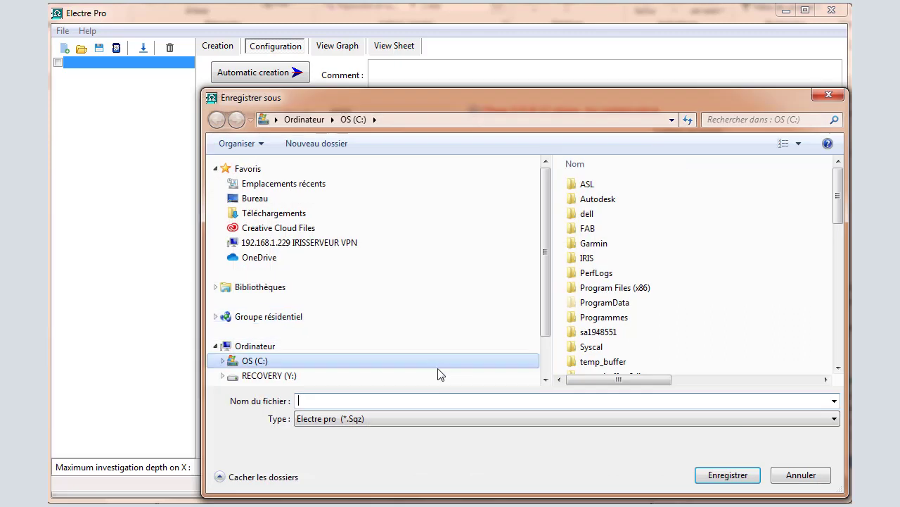
type("PP")
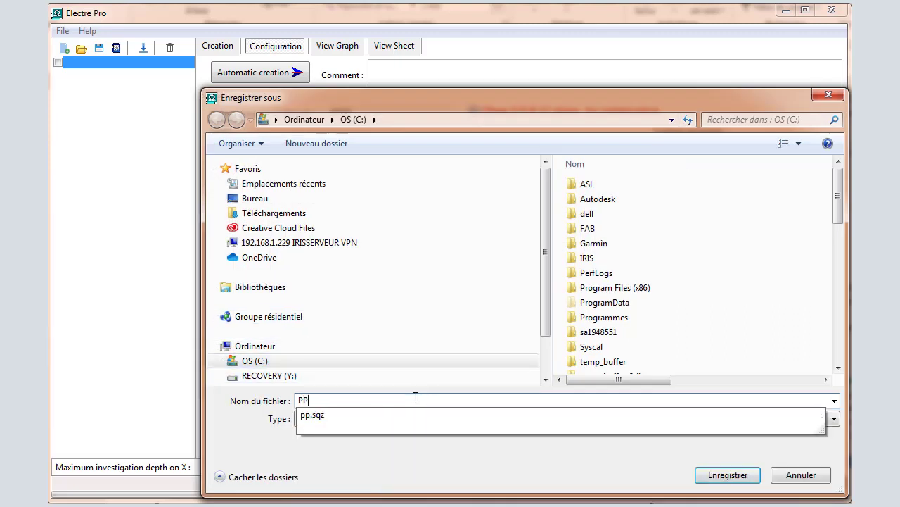
type("48")
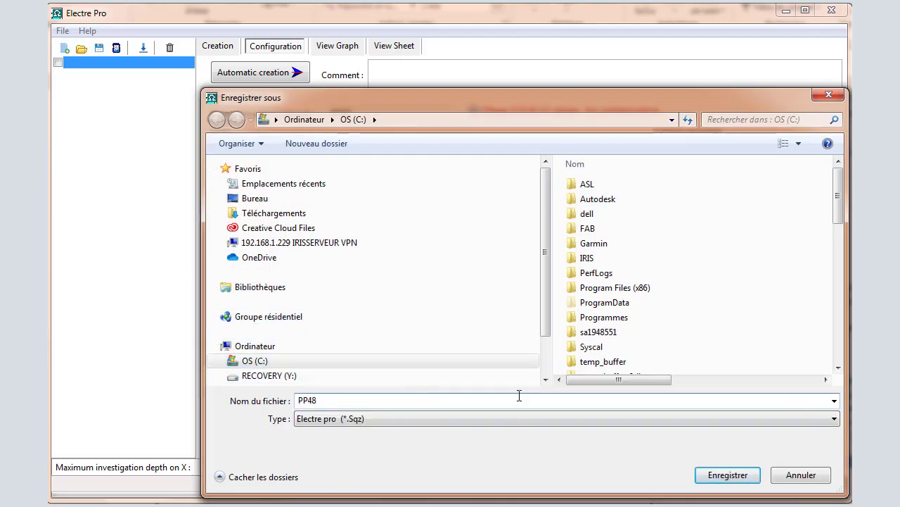
left_click(724, 478)
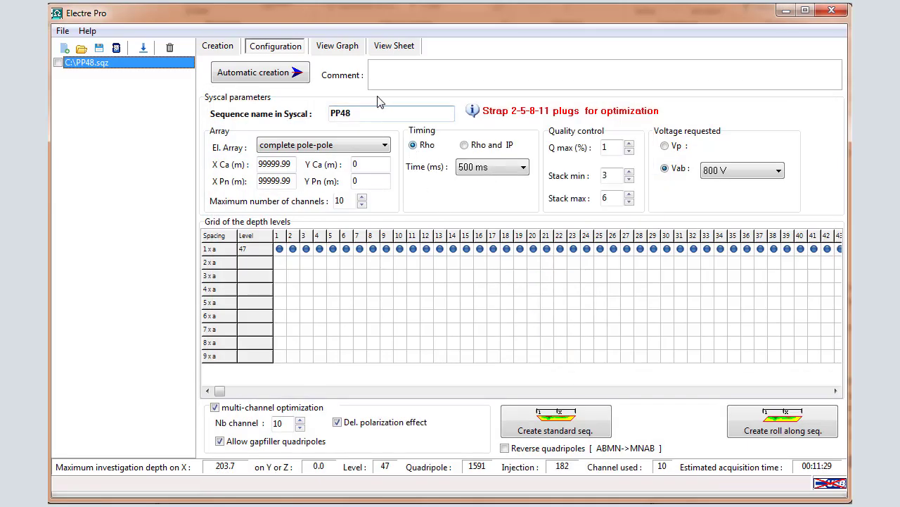
Step: Examine the sequence's report-point graph, then its full node and quadripole tables, including electrode positions, levels, depths and K factors
left_click(345, 51)
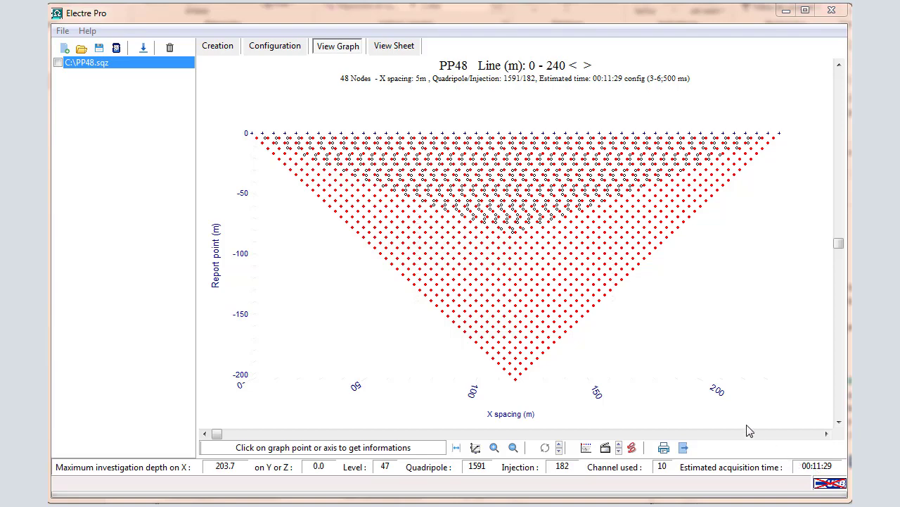
left_click(397, 48)
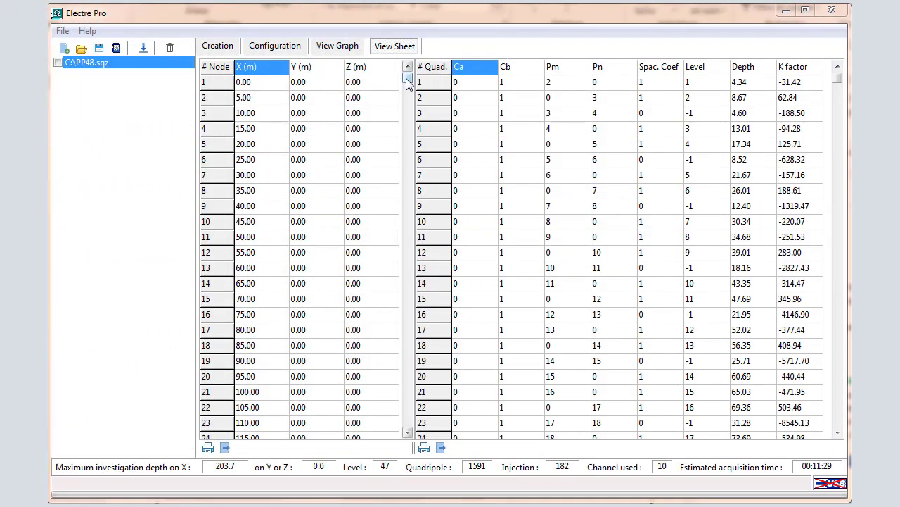
left_click_drag(408, 83, 408, 430)
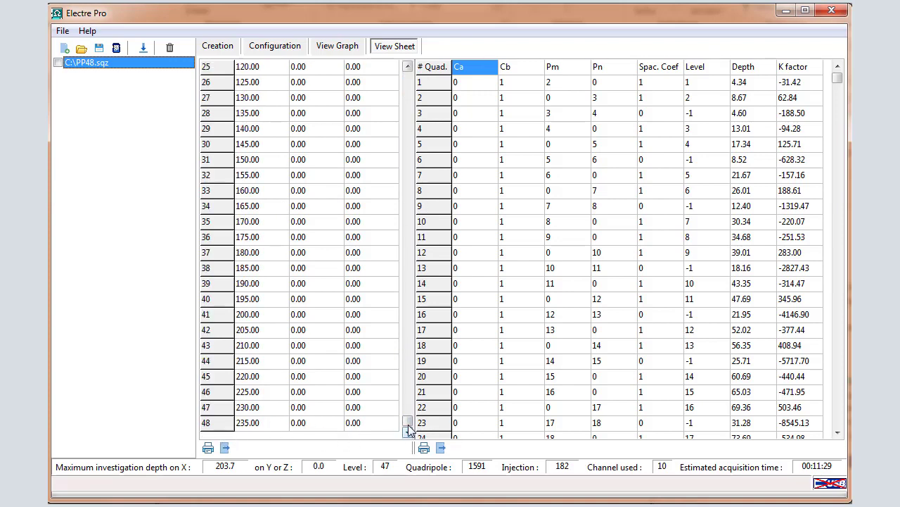
left_click_drag(410, 426, 408, 79)
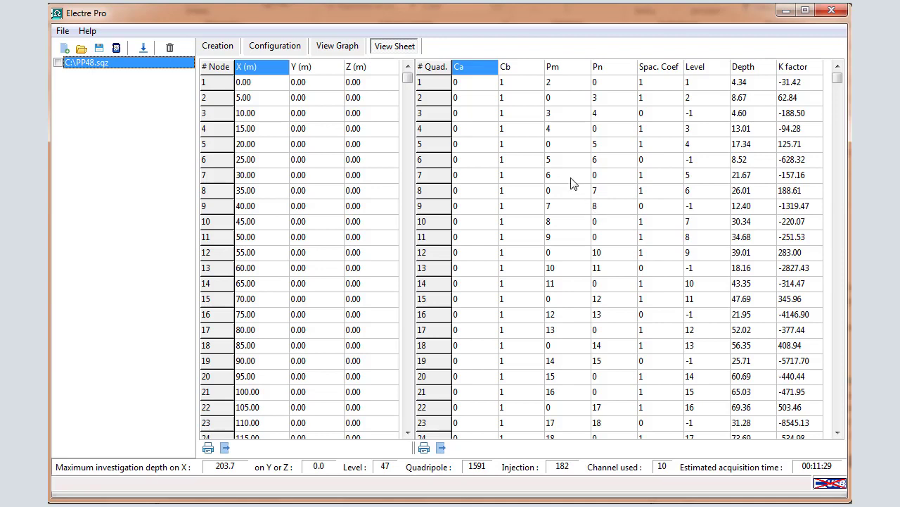
left_click_drag(848, 85, 825, 436)
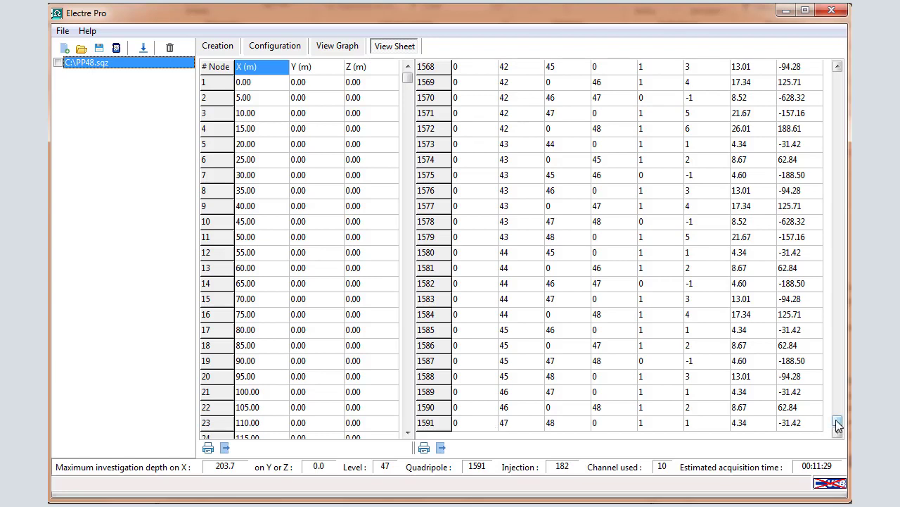
left_click_drag(846, 271, 839, 76)
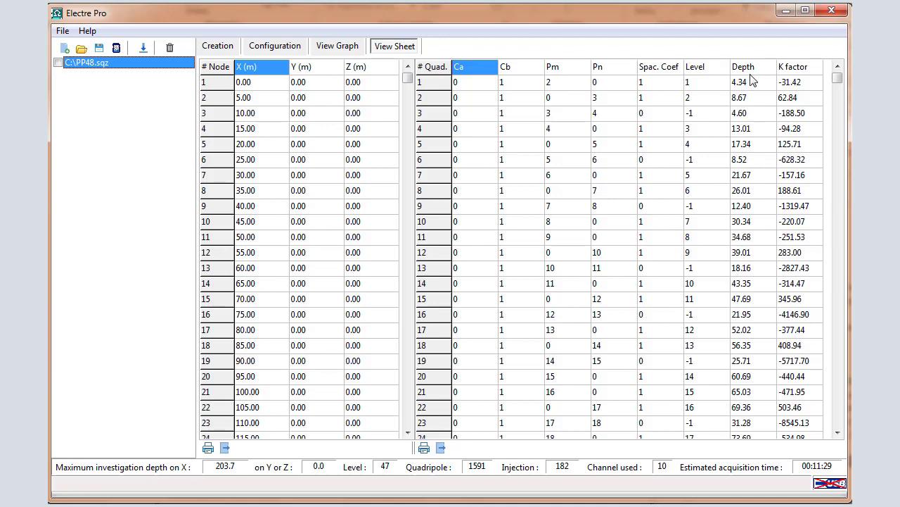
left_click(441, 448)
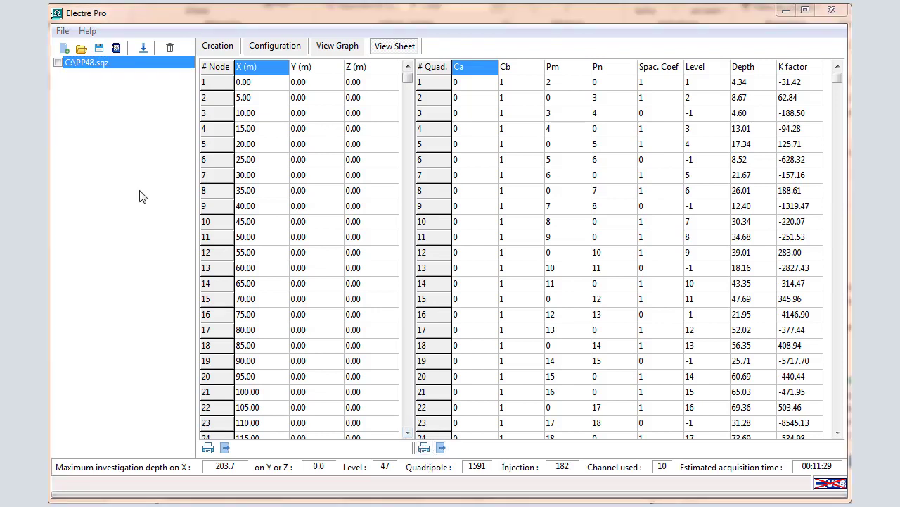
Step: Check the PP48.sqz sequence and start its upload to the Syscal over the USB communication port
left_click(59, 63)
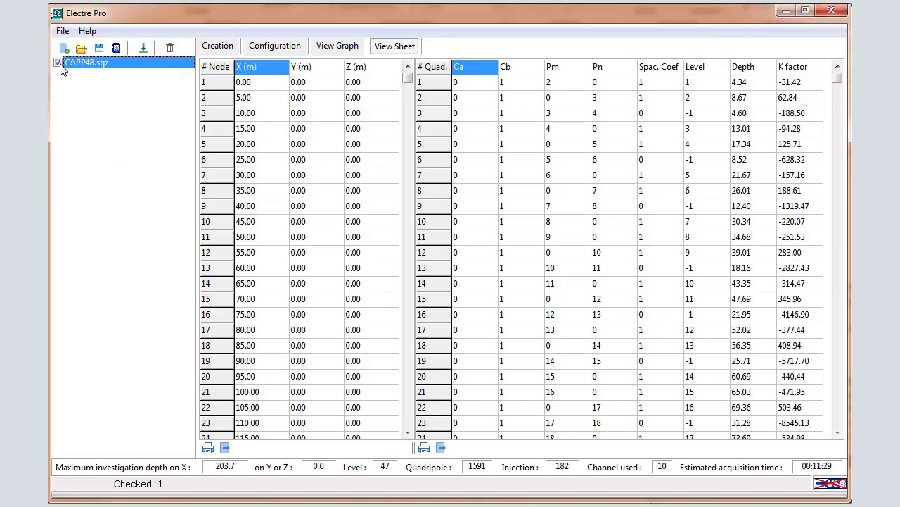
left_click(62, 31)
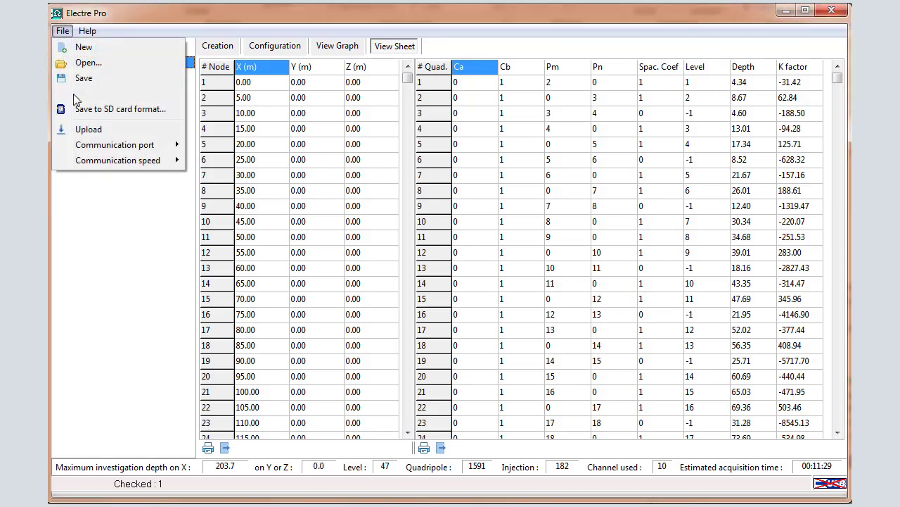
mouse_move(85, 146)
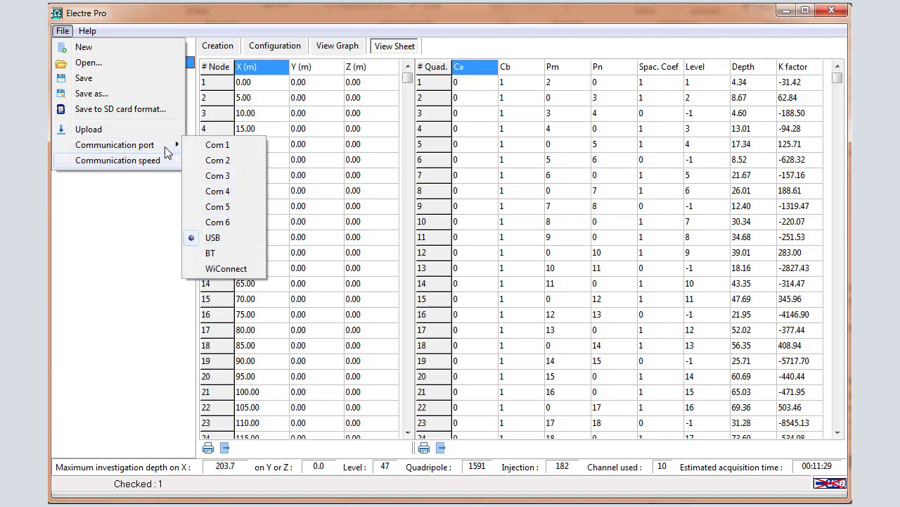
left_click(102, 134)
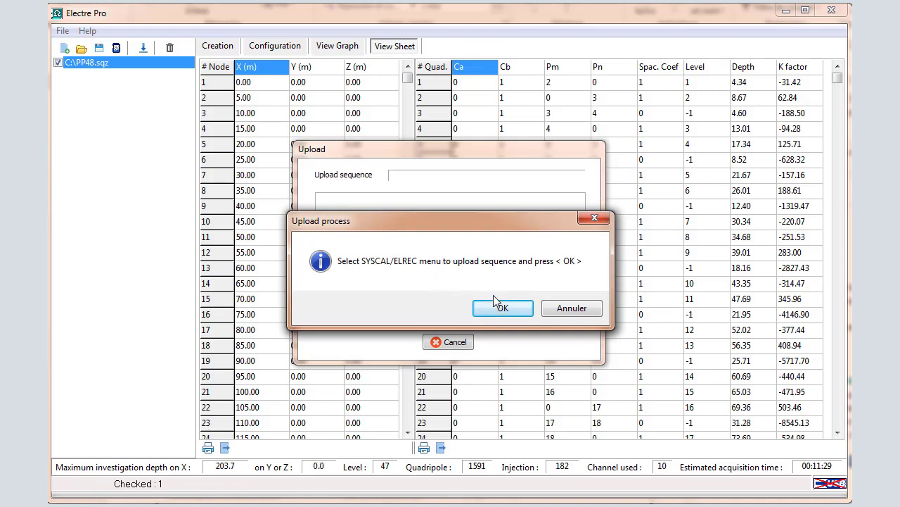
left_click(505, 310)
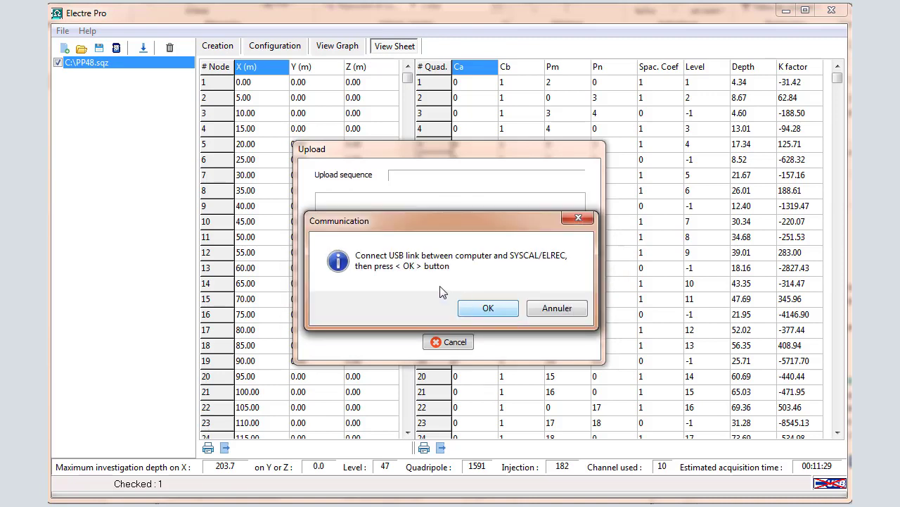